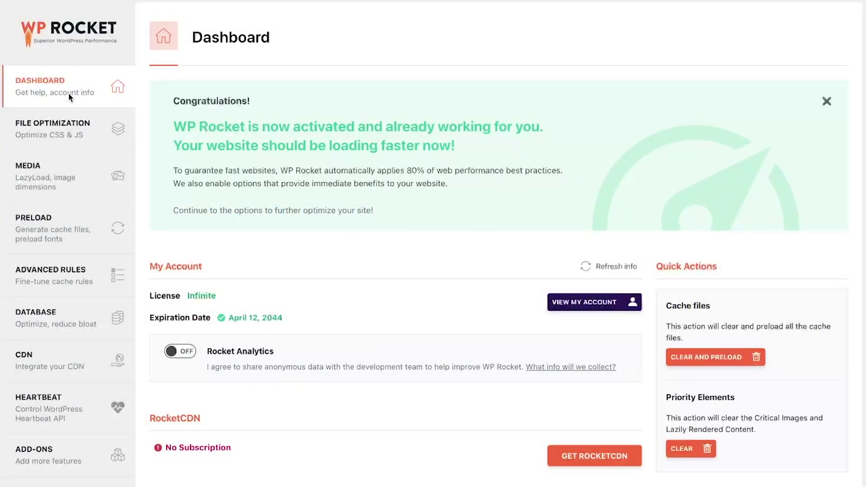
- Look over the File Optimization, Media and Preload settings, then open the live site in an incognito window
{"action": "left_click", "coordinate": [67, 131]}
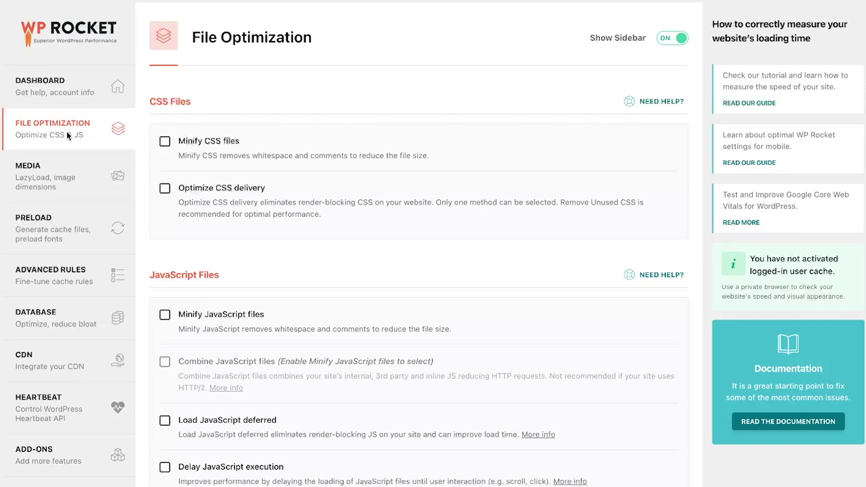
{"action": "left_click", "coordinate": [62, 174]}
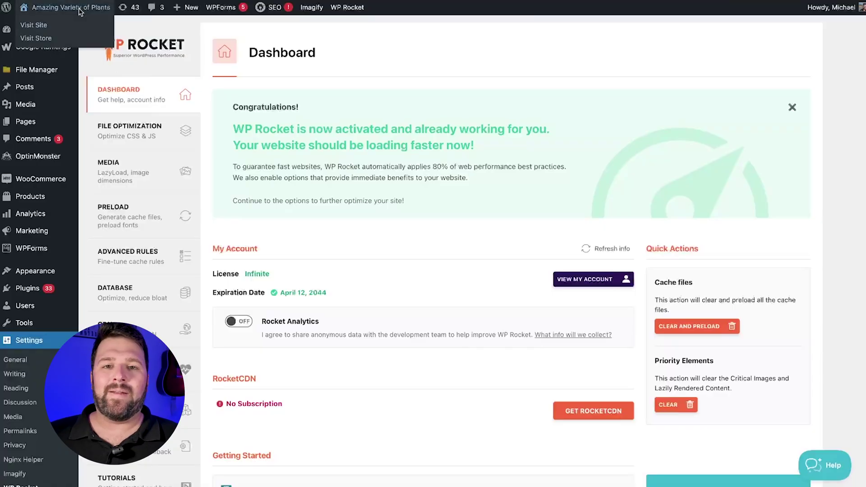
{"action": "right_click", "coordinate": [47, 24]}
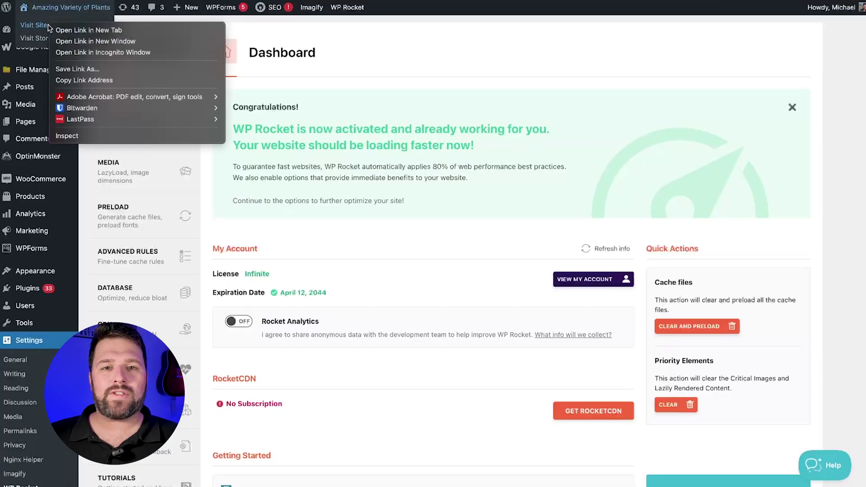
{"action": "left_click", "coordinate": [103, 53]}
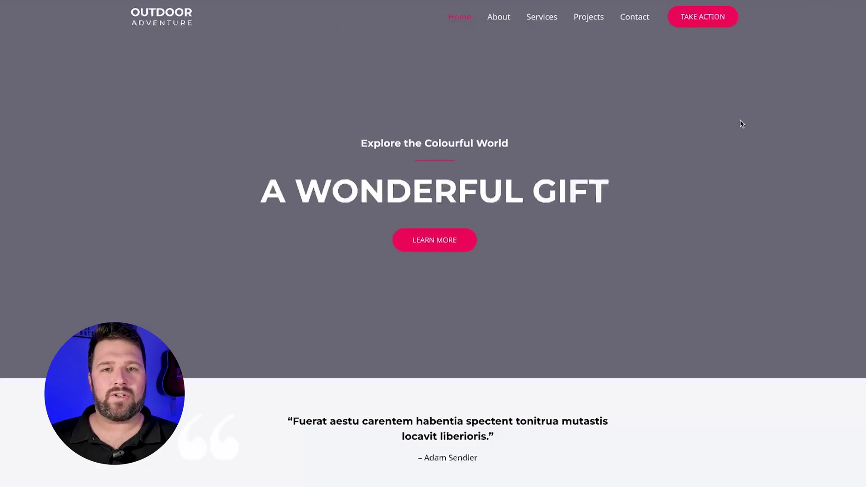
- Check the live site's About, Services and Projects pages
{"action": "scroll", "coordinate": [729, 138], "scroll_direction": "down", "scroll_amount": 20}
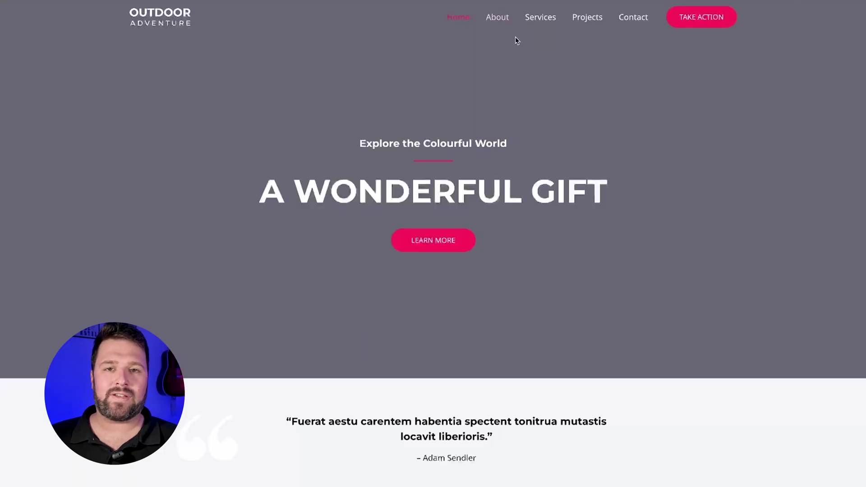
{"action": "left_click", "coordinate": [504, 18]}
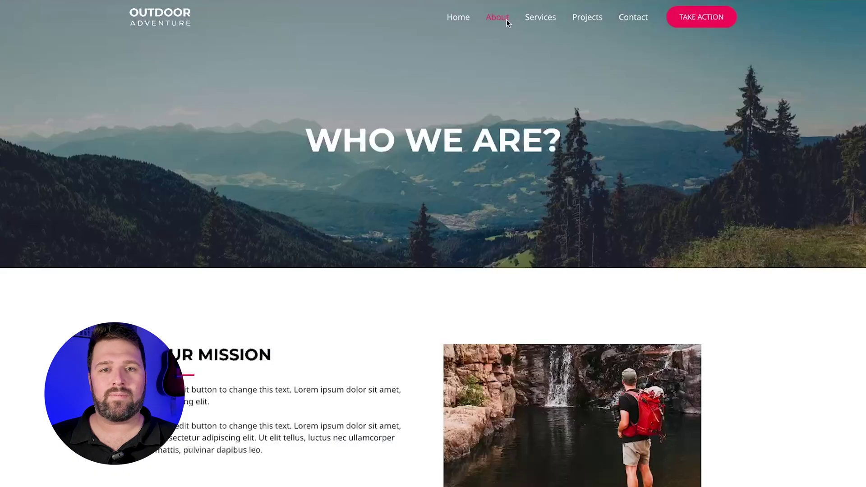
{"action": "left_click", "coordinate": [540, 18]}
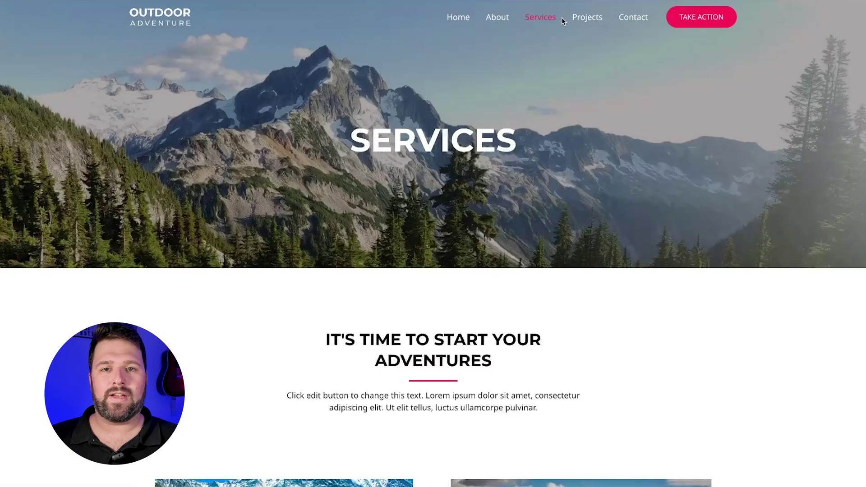
{"action": "left_click", "coordinate": [581, 18]}
{"action": "scroll", "coordinate": [557, 164], "scroll_direction": "down", "scroll_amount": 5}
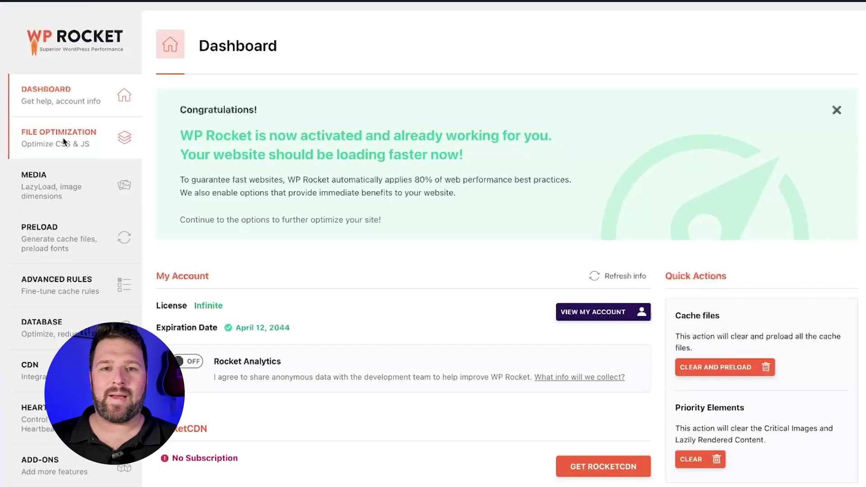
- Enable Minify CSS files under File Optimization and save the changes
{"action": "left_click", "coordinate": [93, 132]}
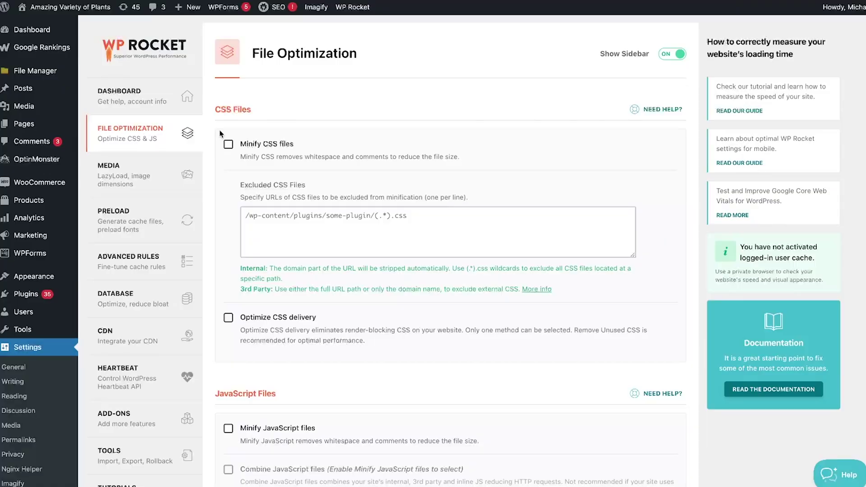
{"action": "scroll", "coordinate": [211, 265], "scroll_direction": "down", "scroll_amount": 5}
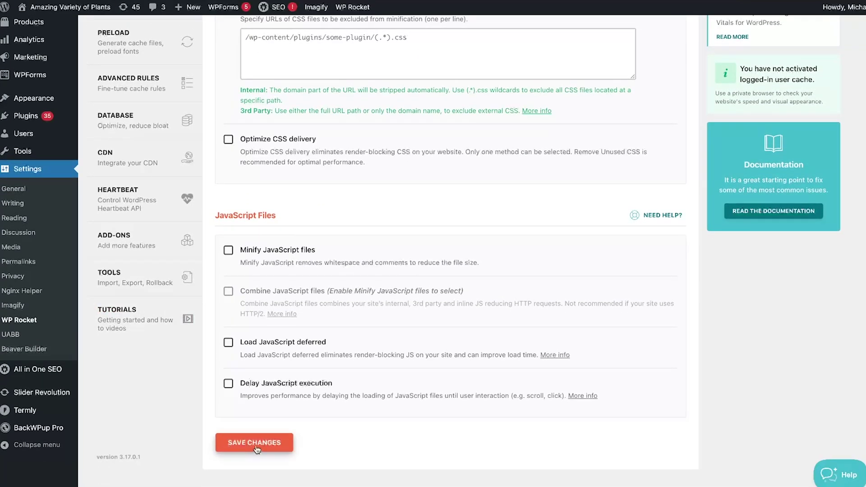
{"action": "left_click", "coordinate": [254, 443]}
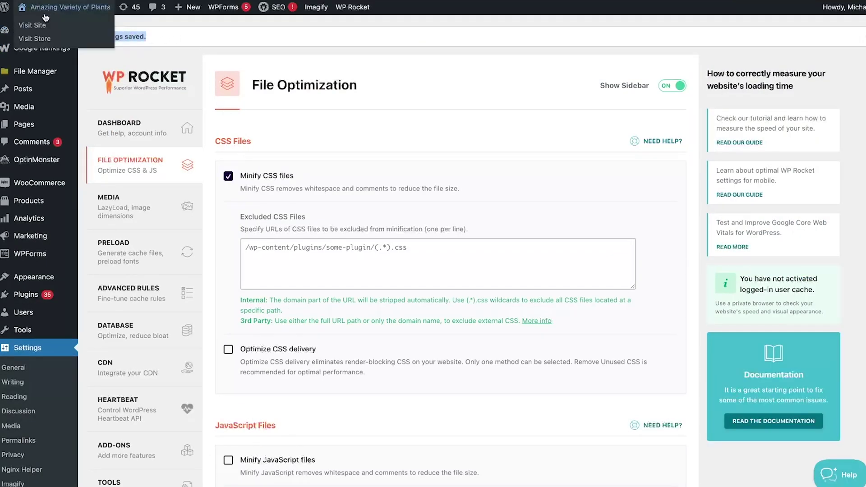
{"action": "right_click", "coordinate": [39, 25]}
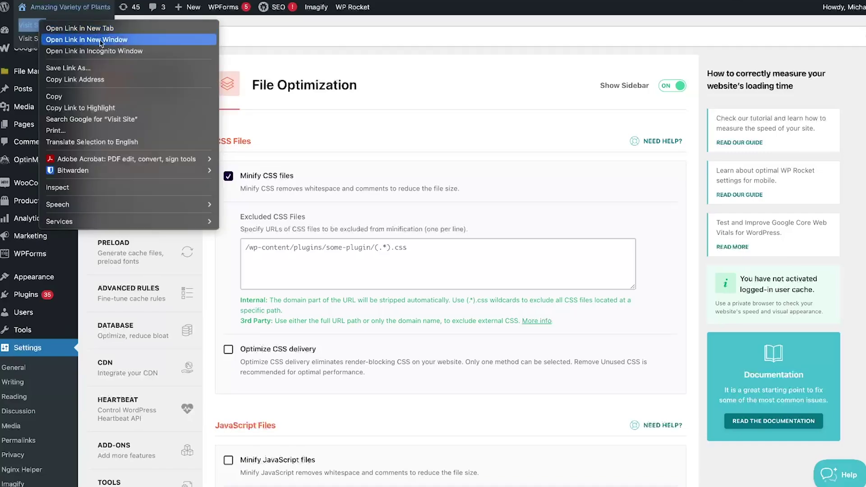
{"action": "left_click", "coordinate": [100, 51]}
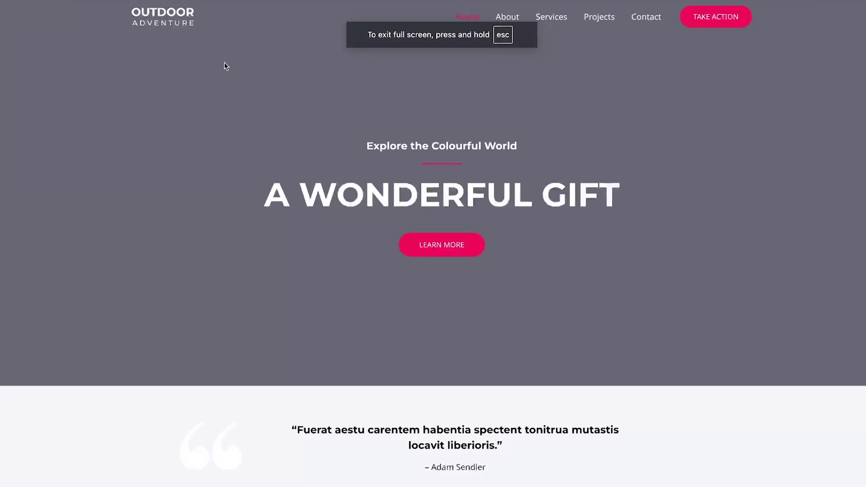
{"action": "left_click", "coordinate": [515, 19]}
{"action": "left_click", "coordinate": [561, 18]}
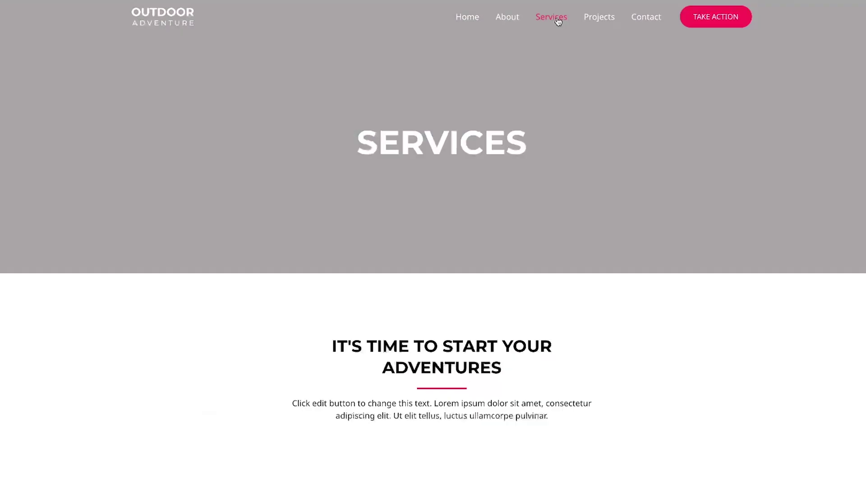
{"action": "left_click", "coordinate": [603, 20]}
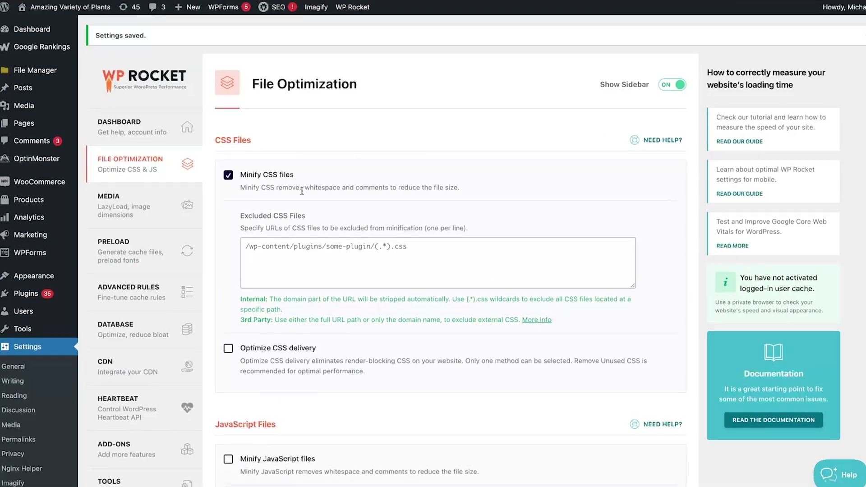
- Save Minify JavaScript files, then scroll the homepage in an incognito window to confirm it displays
{"action": "scroll", "coordinate": [302, 191], "scroll_direction": "down", "scroll_amount": 1}
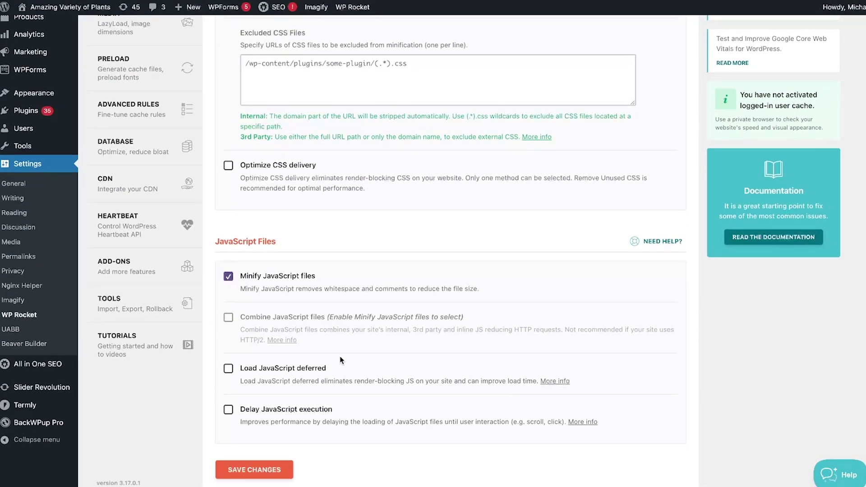
{"action": "left_click", "coordinate": [254, 469]}
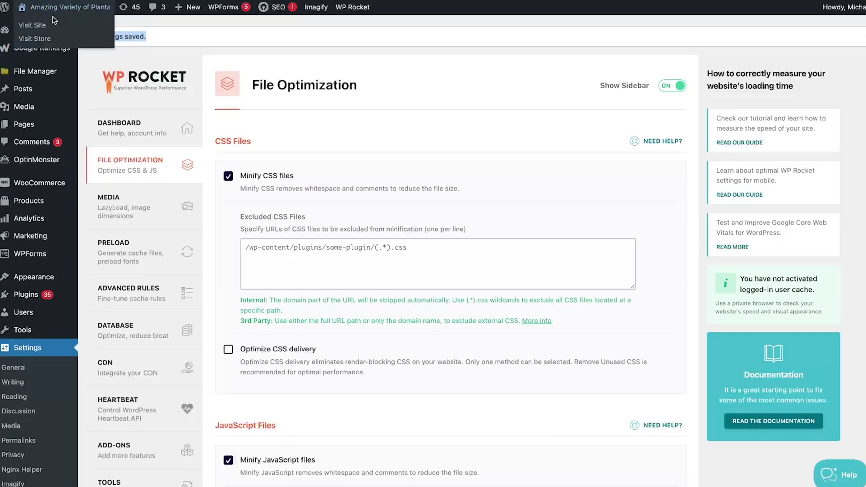
{"action": "right_click", "coordinate": [38, 30]}
{"action": "left_click", "coordinate": [82, 55]}
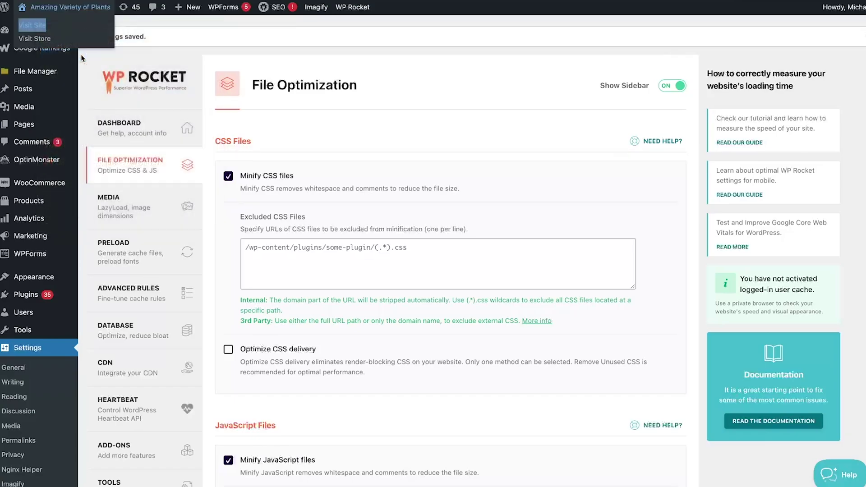
{"action": "scroll", "coordinate": [515, 129], "scroll_direction": "down", "scroll_amount": 8}
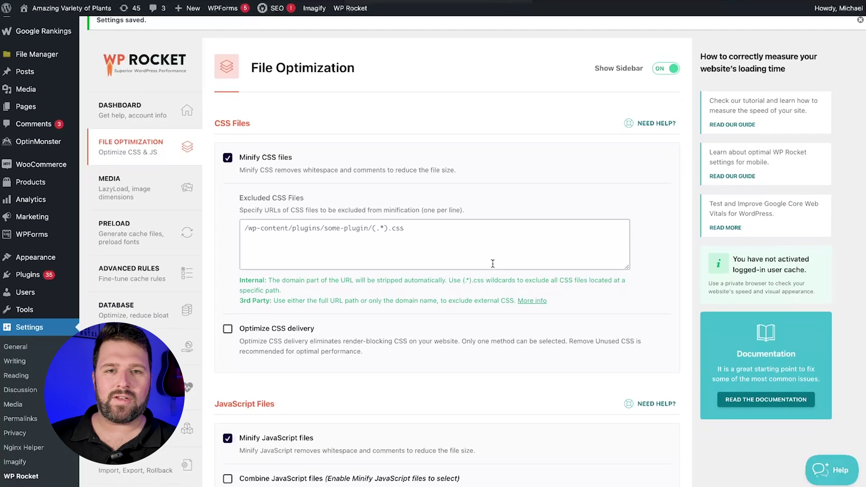
{"action": "scroll", "coordinate": [492, 263], "scroll_direction": "down", "scroll_amount": 2}
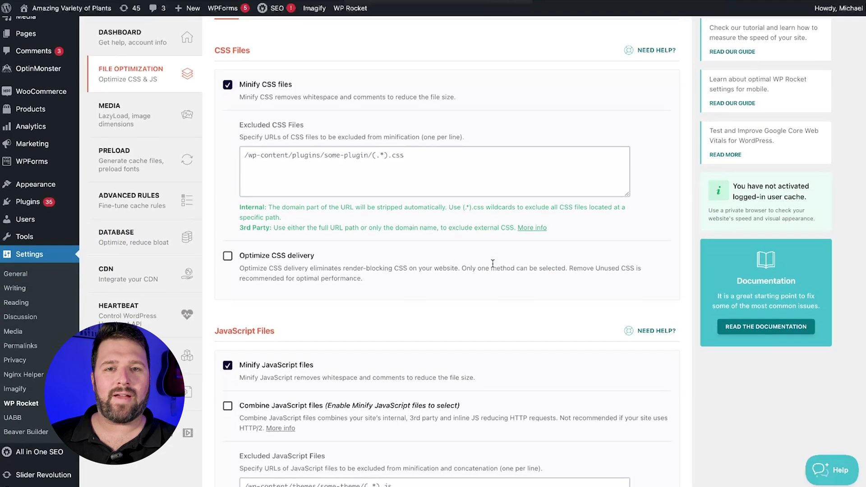
- Tick Optimize CSS delivery in the CSS Files section
{"action": "left_click", "coordinate": [227, 256]}
{"action": "scroll", "coordinate": [342, 249], "scroll_direction": "down", "scroll_amount": 2}
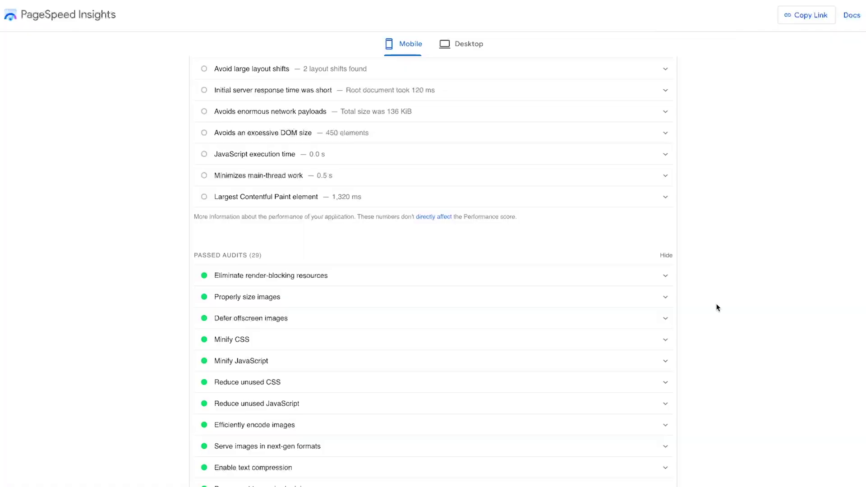
- Expand the passed Reduce unused CSS audit and read its WP Rocket Remove Unused CSS tip
{"action": "left_click", "coordinate": [666, 383]}
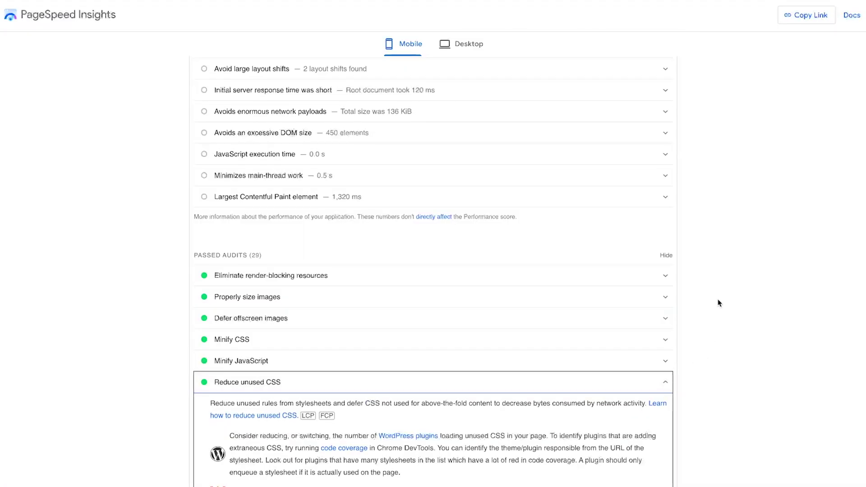
{"action": "scroll", "coordinate": [719, 303], "scroll_direction": "down", "scroll_amount": 3}
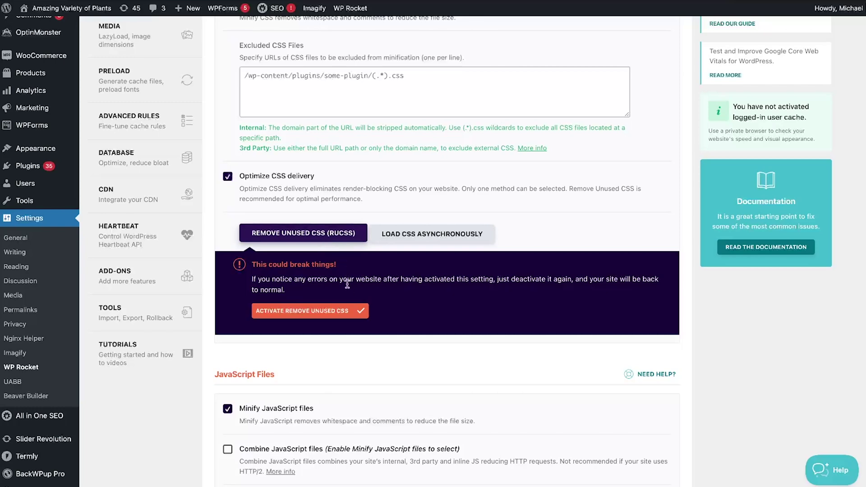
- Activate Remove Unused CSS from the warning panel and save the settings
{"action": "left_click", "coordinate": [335, 311]}
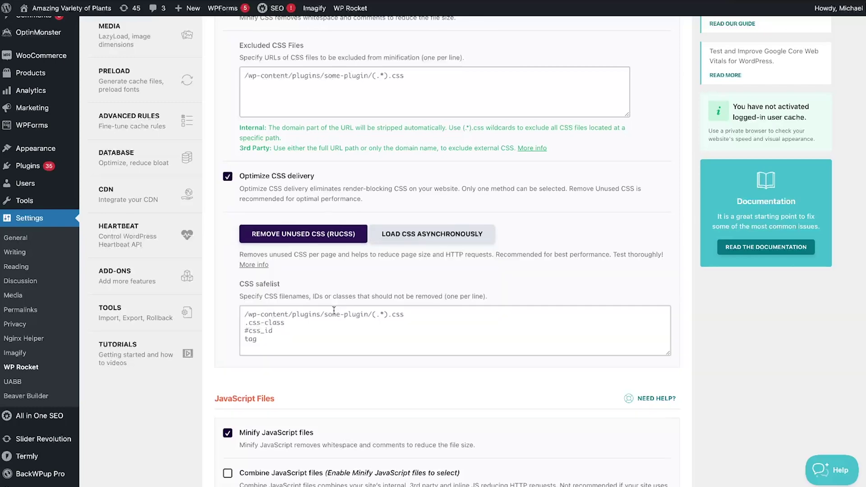
{"action": "scroll", "coordinate": [400, 278], "scroll_direction": "down", "scroll_amount": 2}
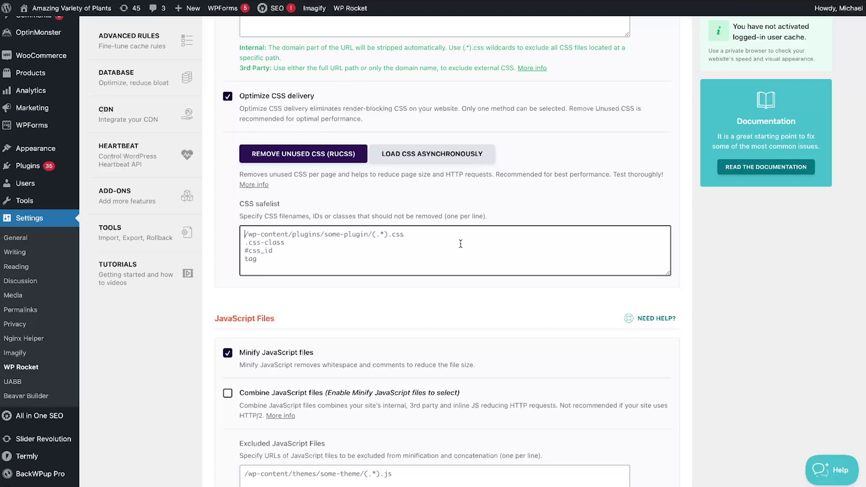
{"action": "scroll", "coordinate": [460, 244], "scroll_direction": "down", "scroll_amount": 6}
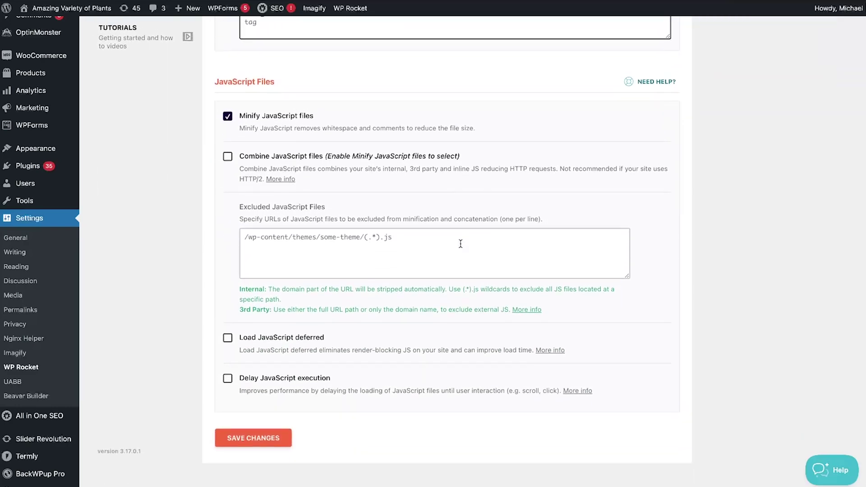
{"action": "left_click", "coordinate": [254, 439]}
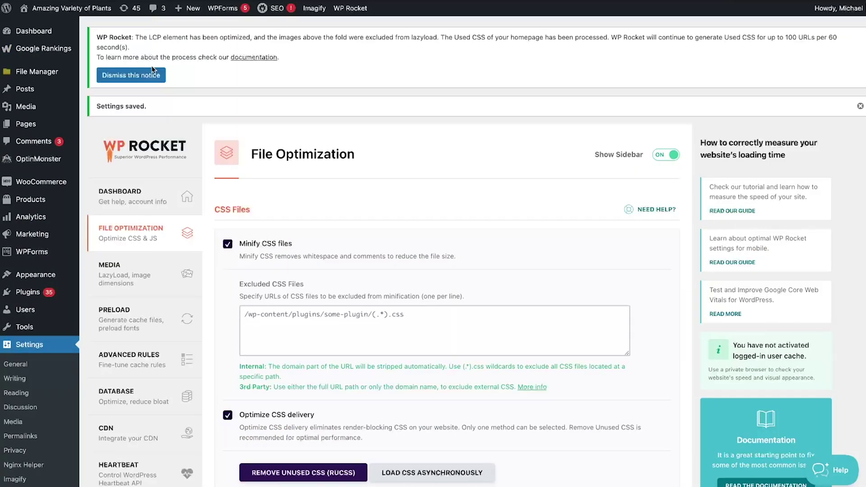
{"action": "mouse_move", "coordinate": [64, 15]}
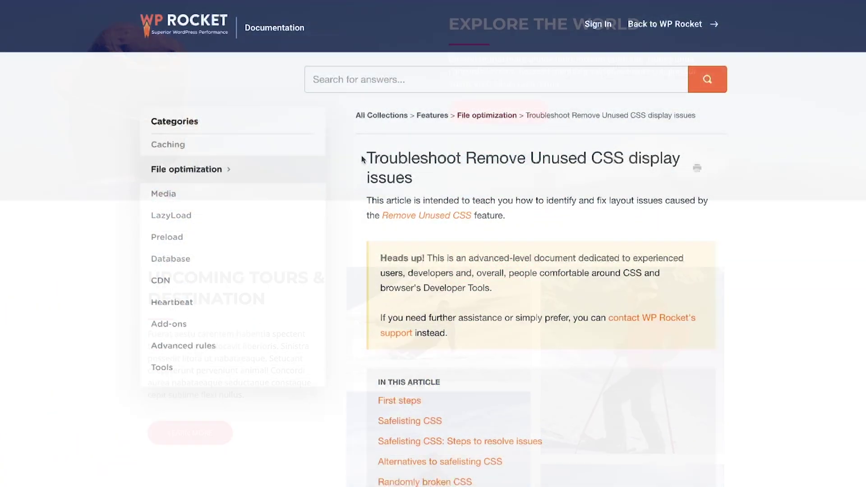
- Highlight the Troubleshoot Remove Unused CSS display issues title and scroll down to First steps
{"action": "left_click_drag", "start_coordinate": [407, 158], "coordinate": [427, 176]}
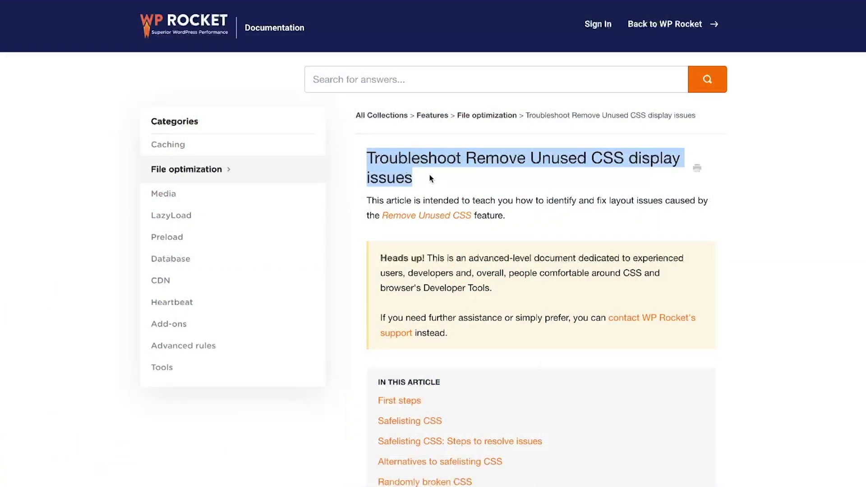
{"action": "scroll", "coordinate": [782, 183], "scroll_direction": "down", "scroll_amount": 4}
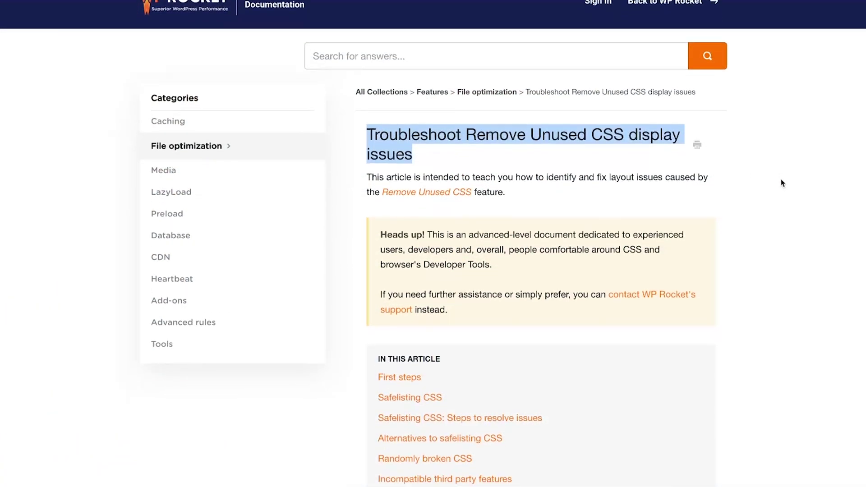
{"action": "scroll", "coordinate": [782, 182], "scroll_direction": "down", "scroll_amount": 3}
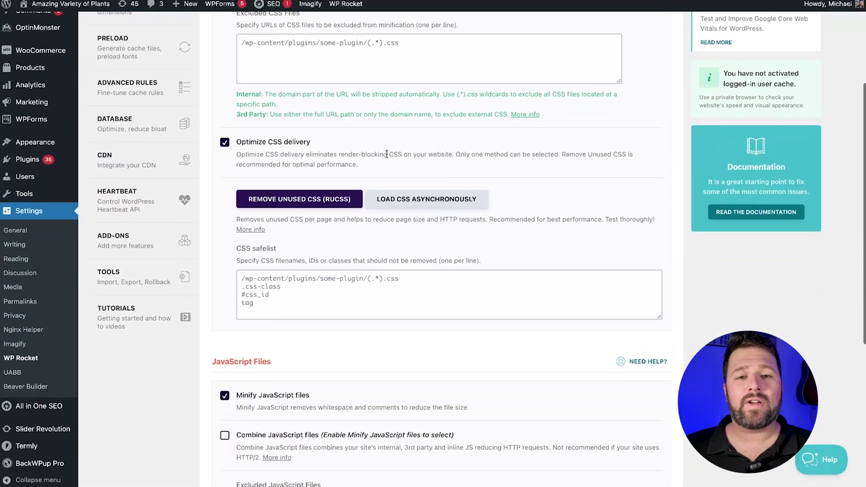
- Enable Load JavaScript deferred and save, highlighting the Settings saved confirmation
{"action": "scroll", "coordinate": [387, 154], "scroll_direction": "down", "scroll_amount": 6}
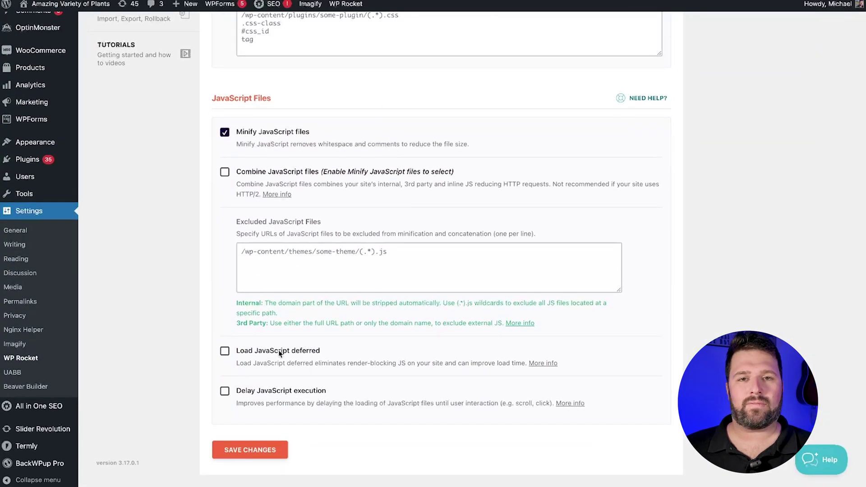
{"action": "left_click", "coordinate": [225, 351]}
{"action": "scroll", "coordinate": [389, 315], "scroll_direction": "down", "scroll_amount": 3}
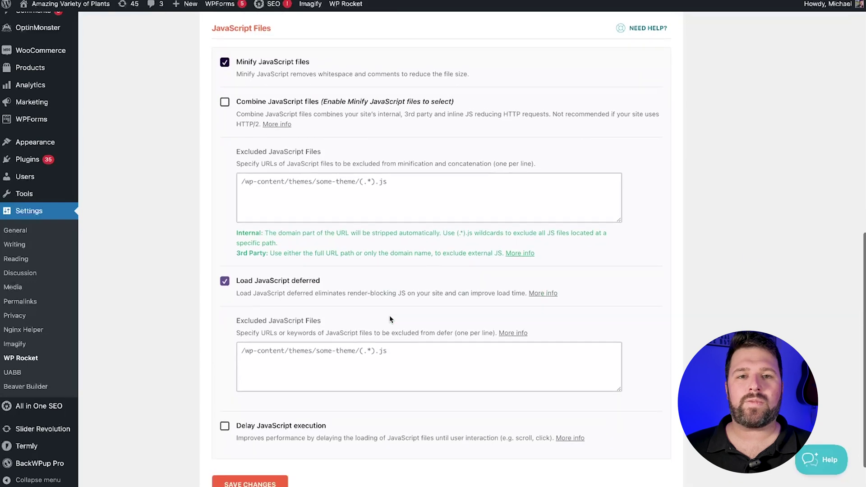
{"action": "left_click", "coordinate": [249, 429]}
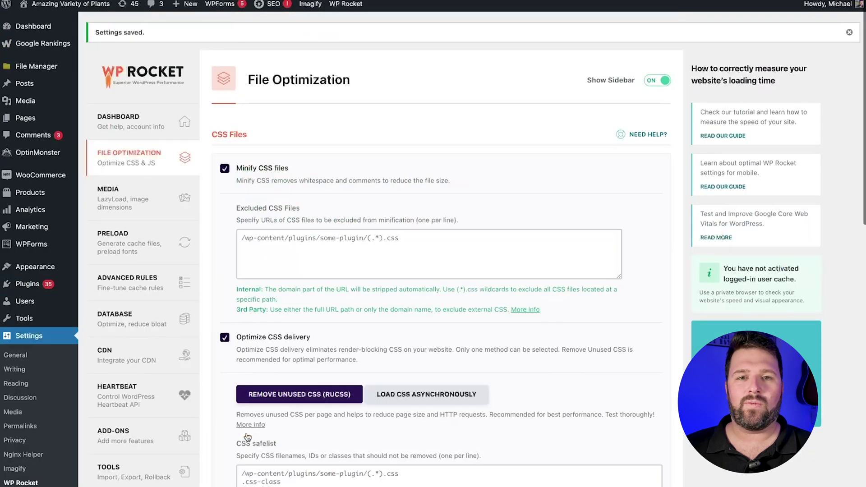
{"action": "left_click_drag", "start_coordinate": [146, 33], "coordinate": [93, 34]}
- Enable Delay JavaScript execution and save, highlighting the Settings saved confirmation
{"action": "mouse_move", "coordinate": [68, 12]}
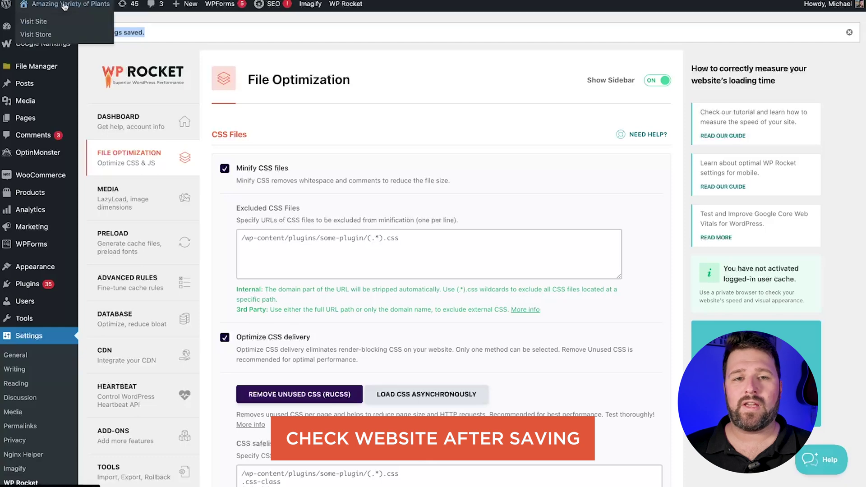
{"action": "right_click", "coordinate": [45, 26]}
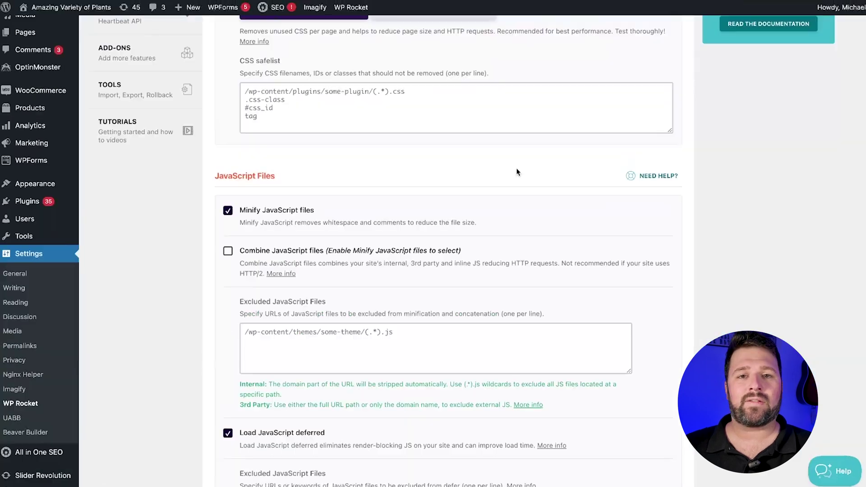
{"action": "scroll", "coordinate": [518, 170], "scroll_direction": "down", "scroll_amount": 3}
{"action": "scroll", "coordinate": [517, 172], "scroll_direction": "down", "scroll_amount": 1}
{"action": "left_click", "coordinate": [228, 381]}
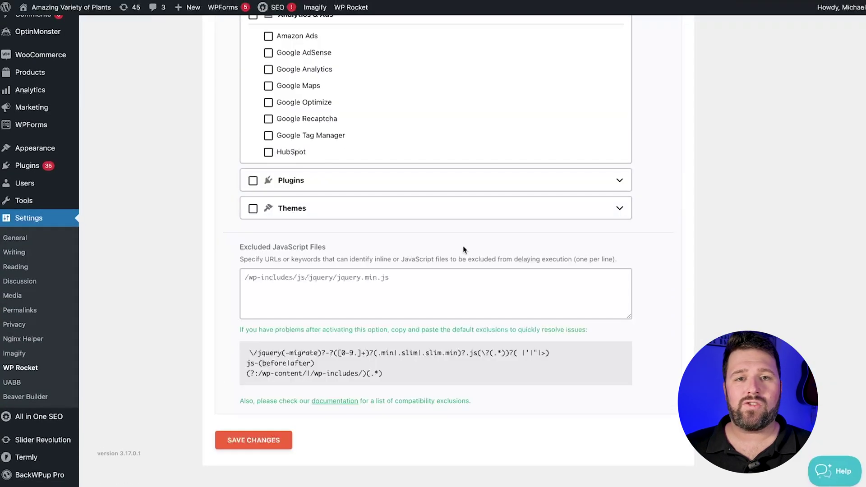
{"action": "scroll", "coordinate": [463, 245], "scroll_direction": "up", "scroll_amount": 4}
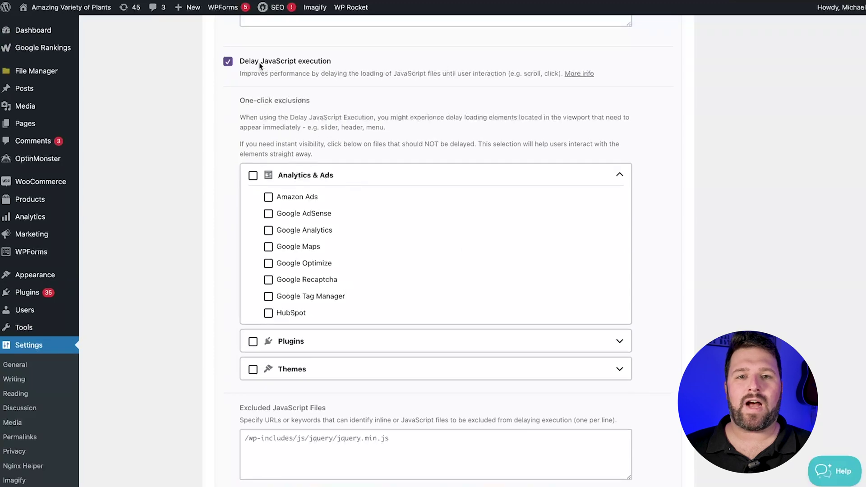
{"action": "scroll", "coordinate": [228, 144], "scroll_direction": "down", "scroll_amount": 4}
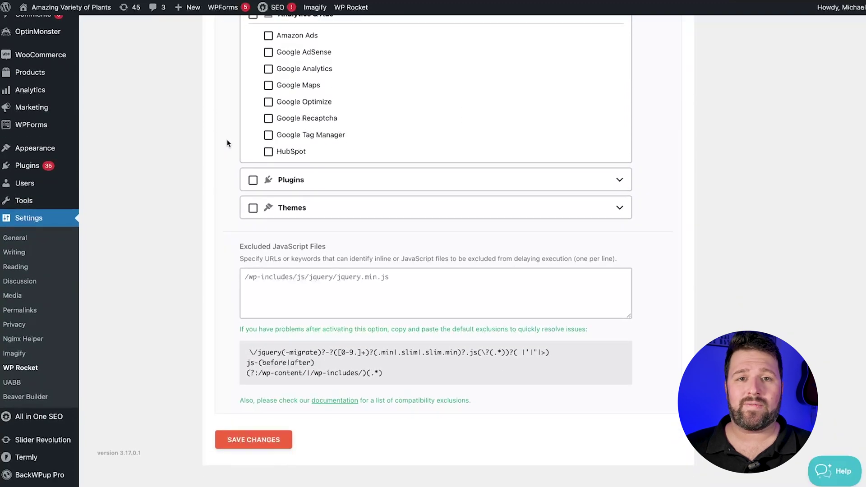
{"action": "left_click", "coordinate": [244, 439]}
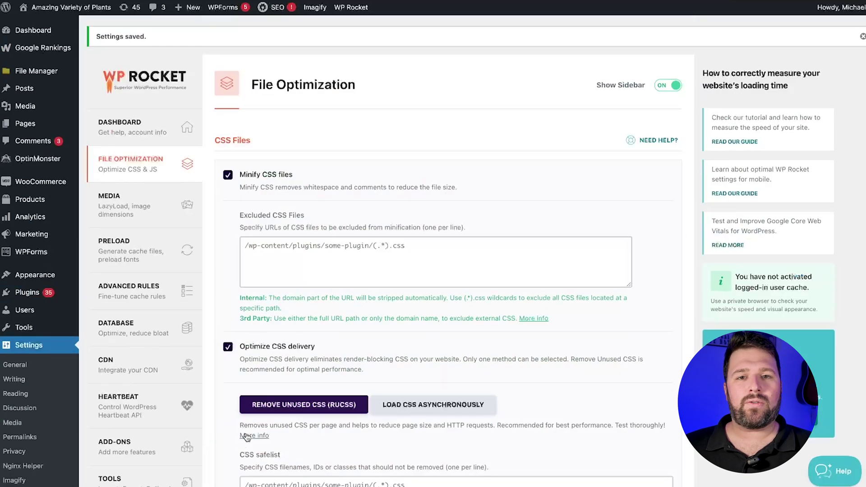
{"action": "left_click_drag", "start_coordinate": [148, 36], "coordinate": [96, 39]}
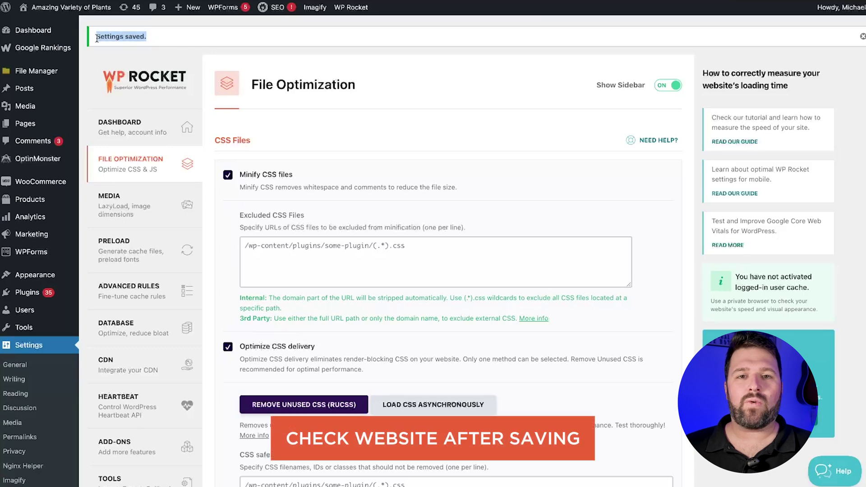
- Expand the Eliminate render-blocking resources, Minify JavaScript and Reduce unused JavaScript audits
{"action": "left_click", "coordinate": [96, 32]}
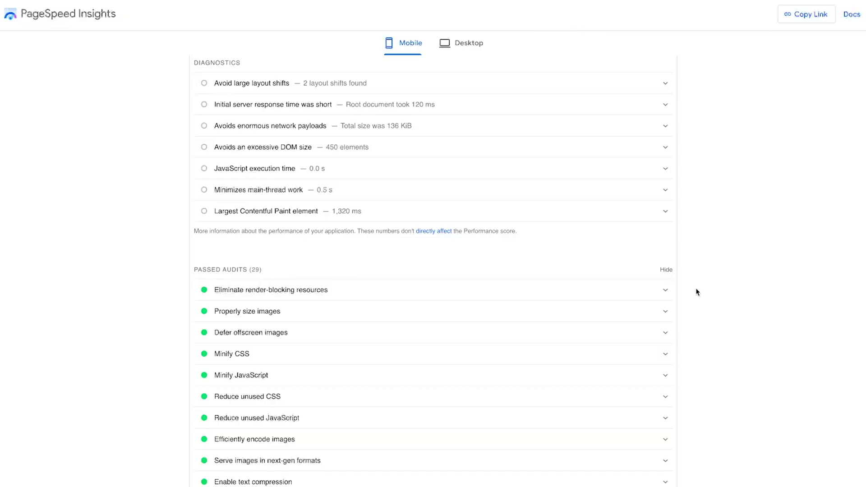
{"action": "left_click", "coordinate": [665, 291]}
{"action": "scroll", "coordinate": [666, 316], "scroll_direction": "down", "scroll_amount": 2}
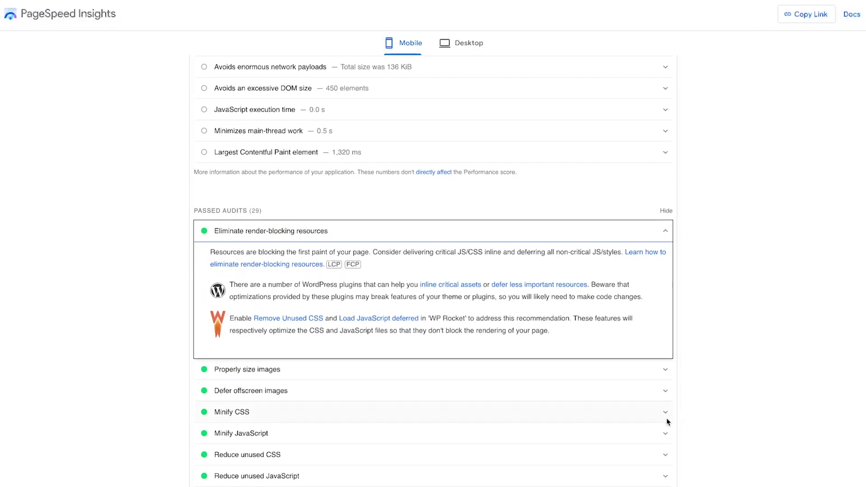
{"action": "left_click", "coordinate": [667, 430]}
{"action": "scroll", "coordinate": [723, 338], "scroll_direction": "down", "scroll_amount": 3}
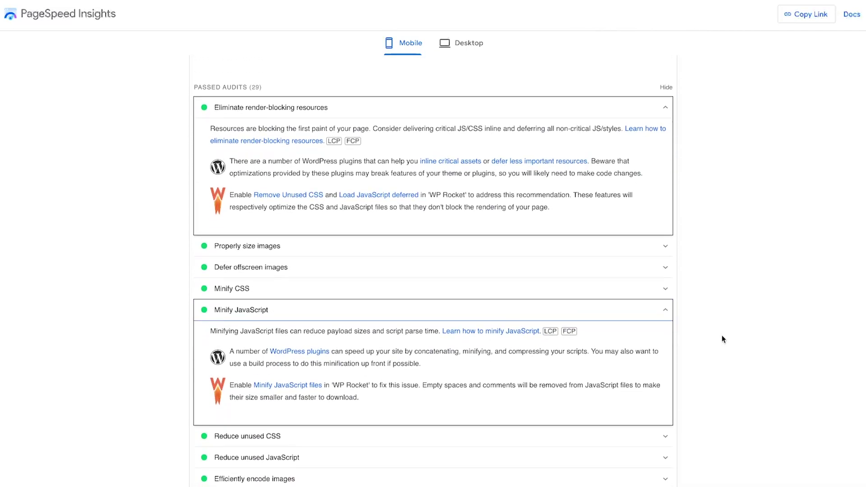
{"action": "left_click", "coordinate": [665, 457]}
{"action": "scroll", "coordinate": [738, 327], "scroll_direction": "down", "scroll_amount": 3}
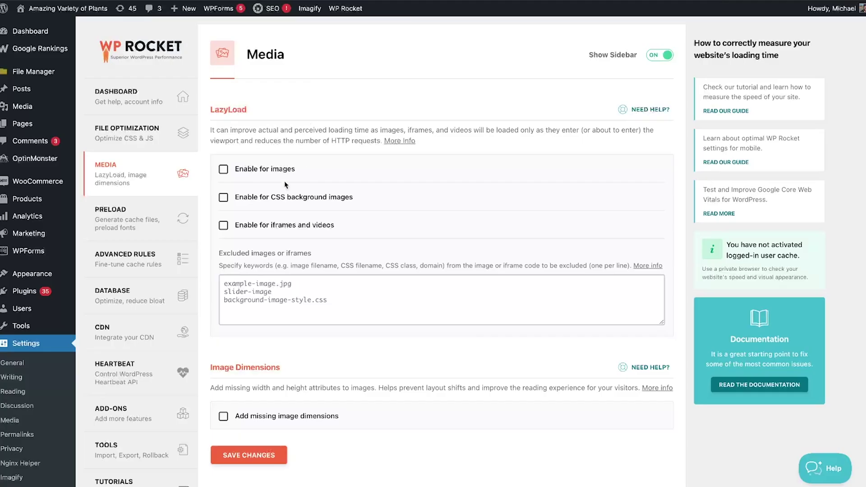
- Save image LazyLoad, then enable LazyLoad for CSS background images and for iframes and videos
{"action": "left_click", "coordinate": [254, 454]}
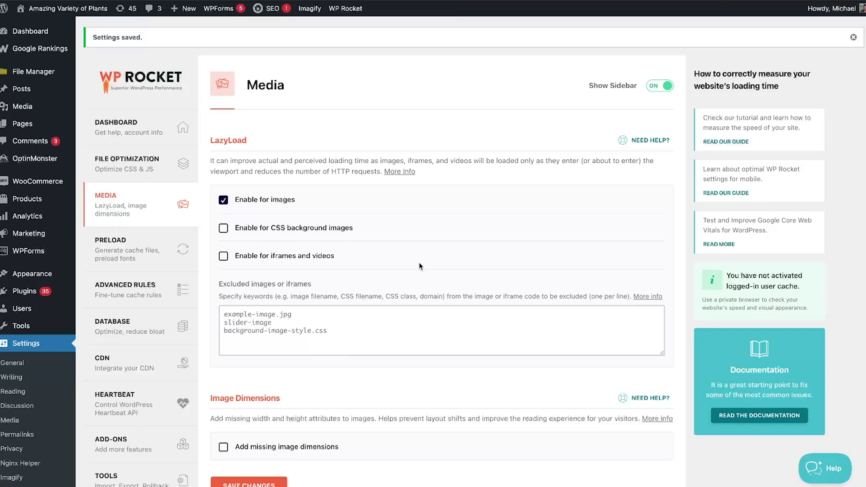
{"action": "left_click", "coordinate": [341, 228]}
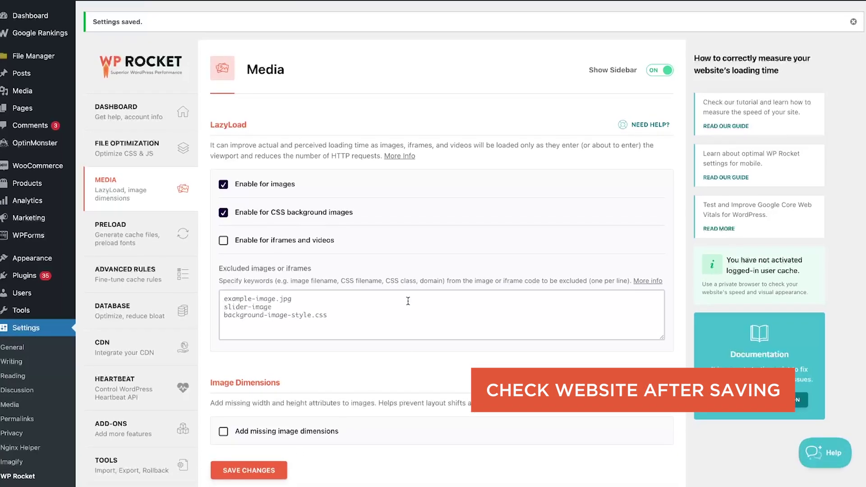
{"action": "left_click", "coordinate": [224, 241]}
{"action": "scroll", "coordinate": [394, 369], "scroll_direction": "down", "scroll_amount": 2}
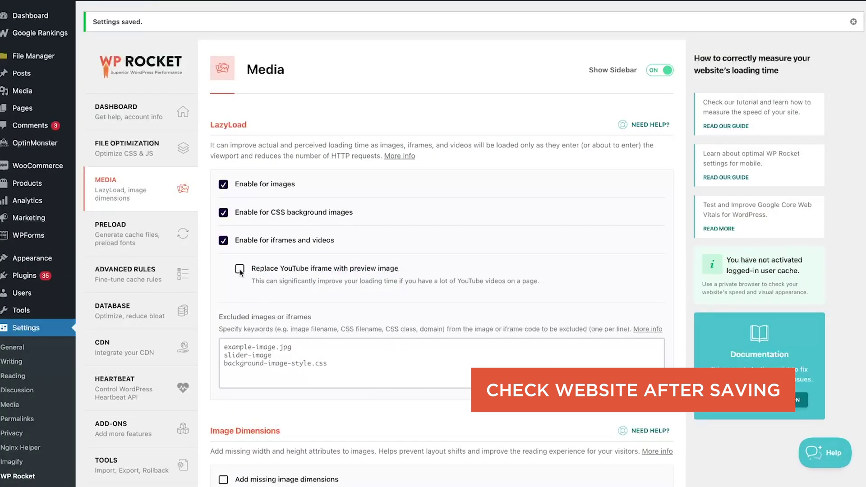
{"action": "scroll", "coordinate": [360, 356], "scroll_direction": "down", "scroll_amount": 2}
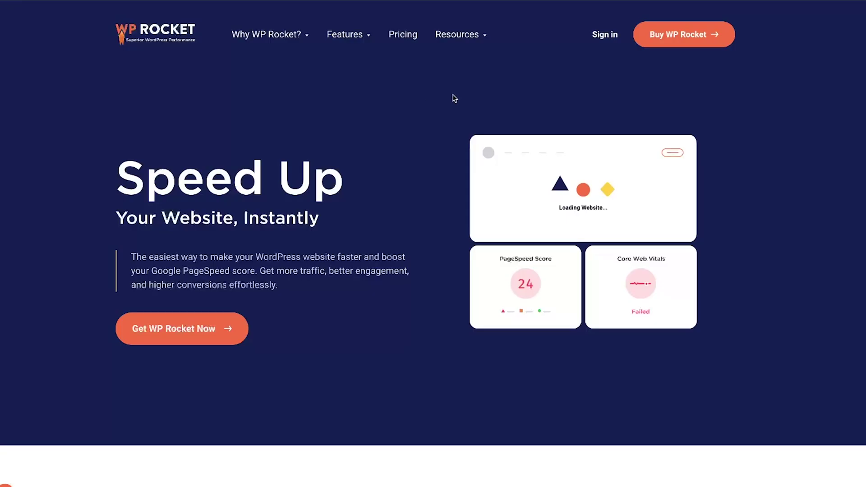
- Open the Help Center page from the Resources menu on the WP Rocket website
{"action": "mouse_move", "coordinate": [456, 34]}
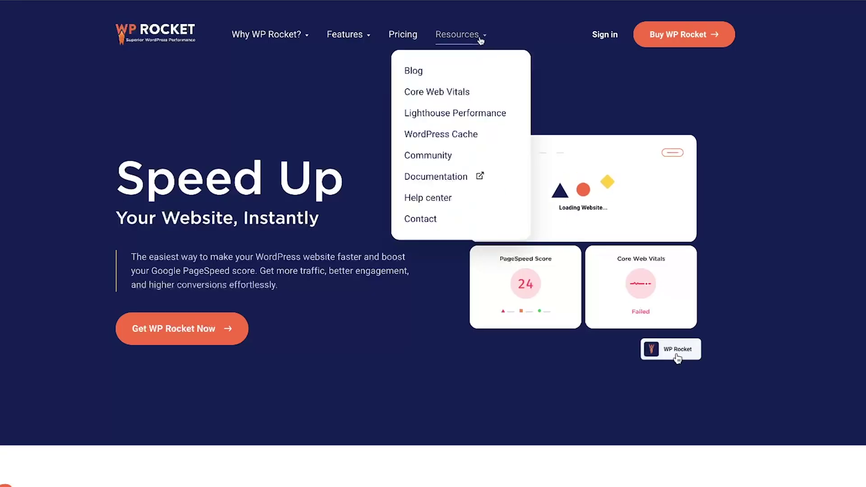
{"action": "left_click", "coordinate": [442, 199]}
{"action": "scroll", "coordinate": [442, 199], "scroll_direction": "down", "scroll_amount": 10}
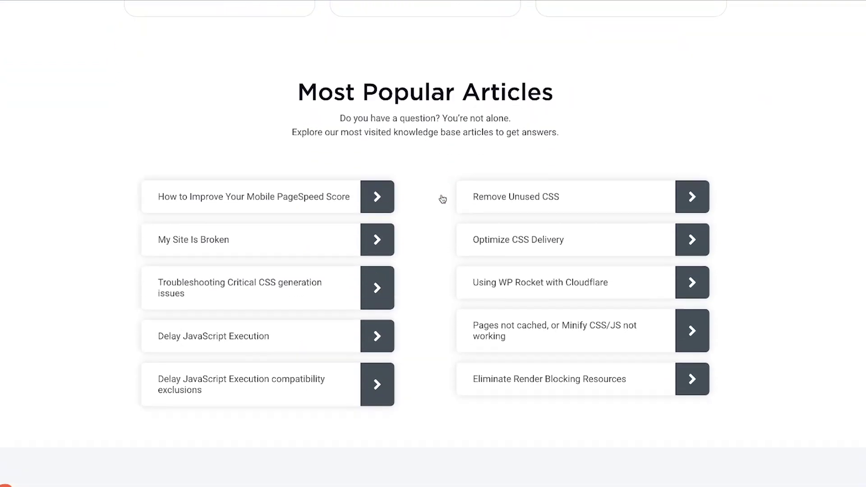
{"action": "scroll", "coordinate": [443, 199], "scroll_direction": "down", "scroll_amount": 5}
- Pick the Getting Started with WP Rocket topic and bring up the Still need help? section
{"action": "left_click", "coordinate": [565, 352]}
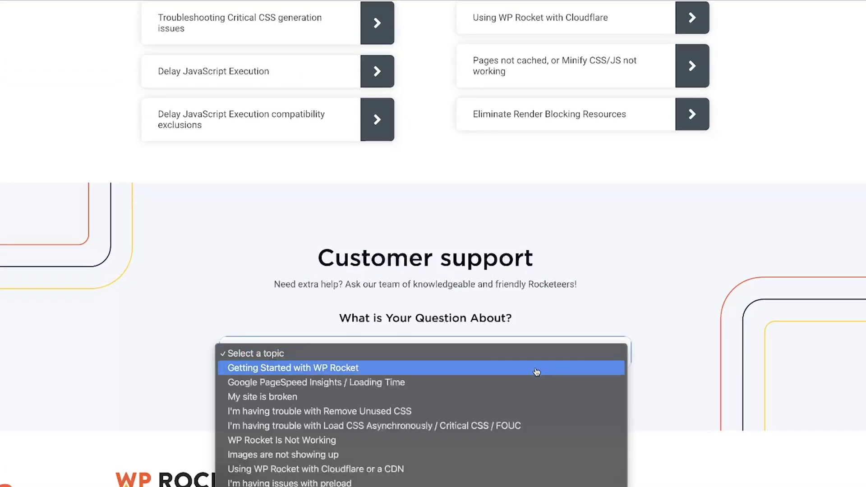
{"action": "left_click", "coordinate": [535, 366]}
{"action": "scroll", "coordinate": [580, 248], "scroll_direction": "down", "scroll_amount": 8}
{"action": "scroll", "coordinate": [580, 248], "scroll_direction": "down", "scroll_amount": 10}
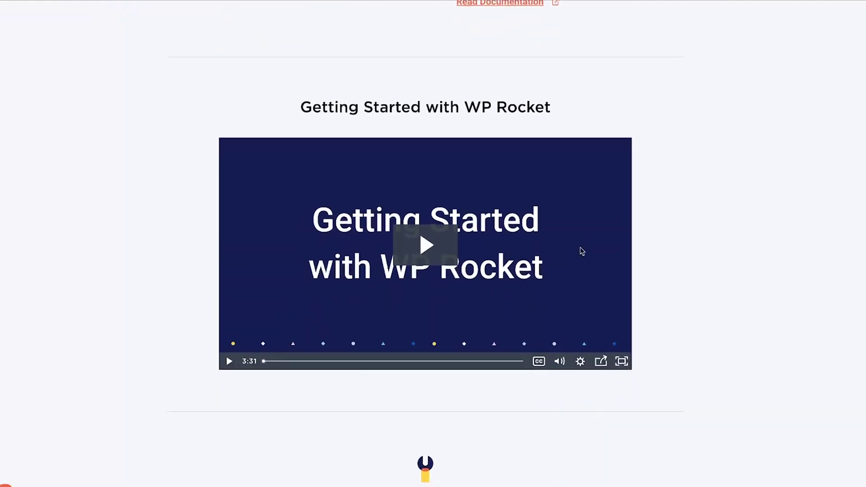
{"action": "left_click_drag", "start_coordinate": [243, 241], "coordinate": [553, 251]}
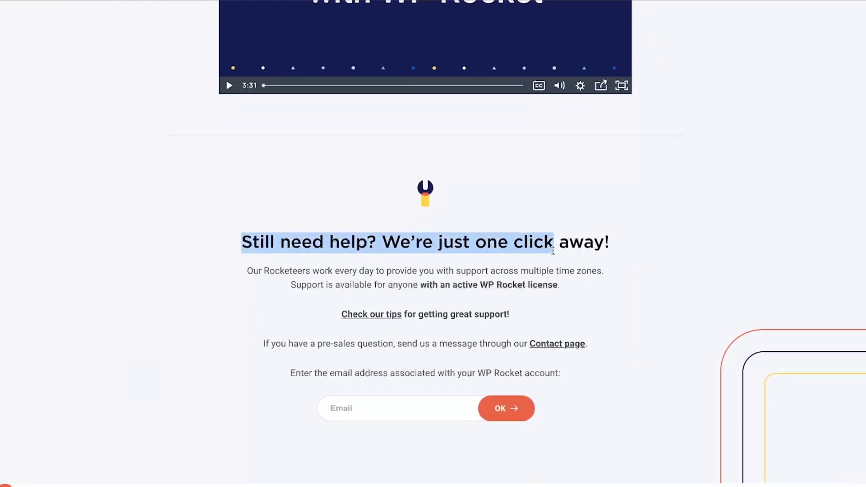